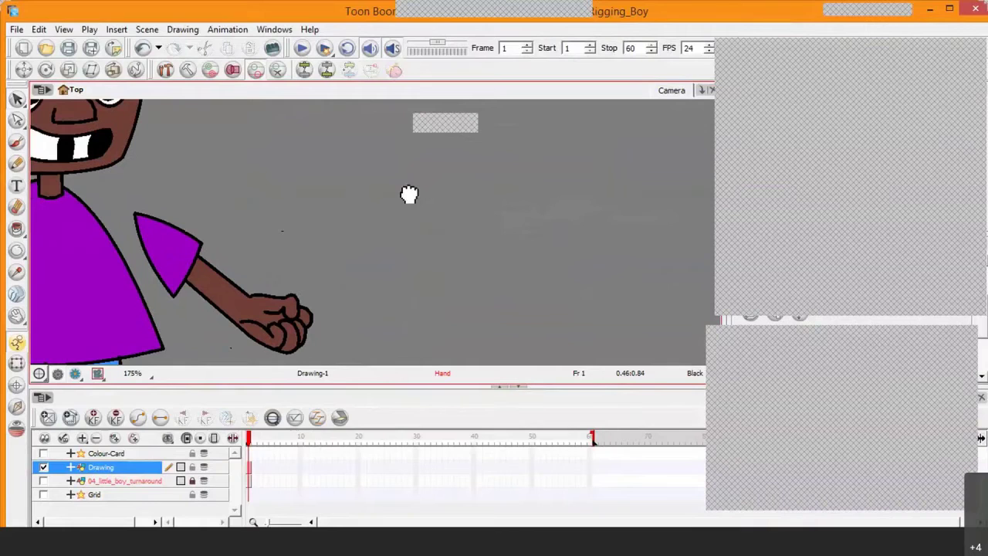
Draw a freehand wavy line with the Pencil tool in the empty area beside the character's arm.
click(17, 164)
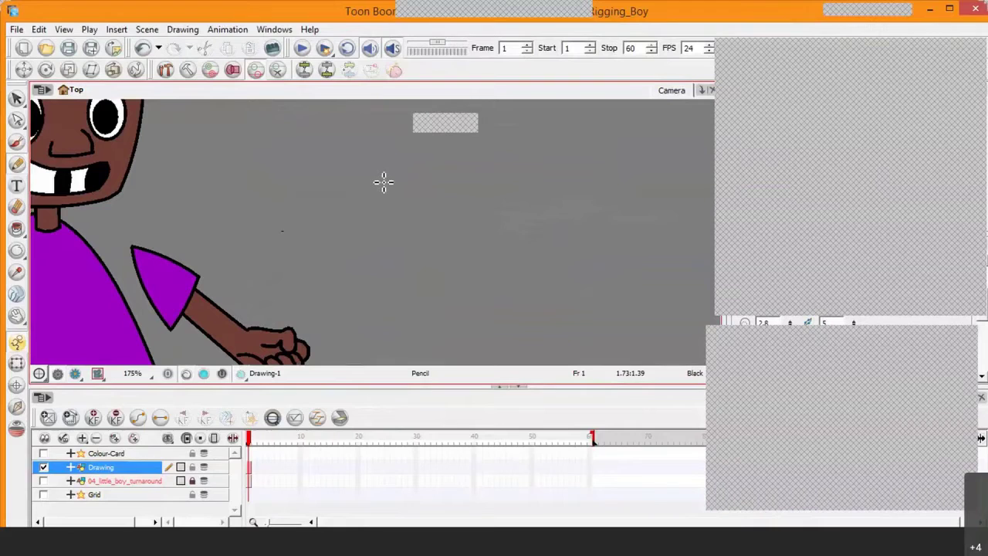
mouse_move(361, 213)
mouse_down()
mouse_move(405, 211)
mouse_move(471, 239)
mouse_up()
drag(523, 216, 535, 209)
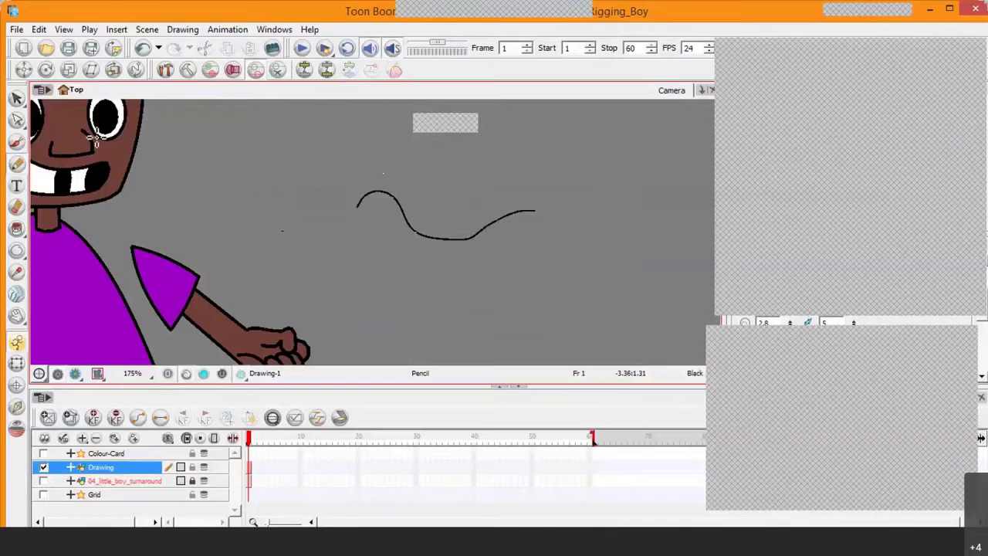
Reshape the hump at the start of the pencil line with the Contour Editor, pulling its points up and outward.
click(17, 119)
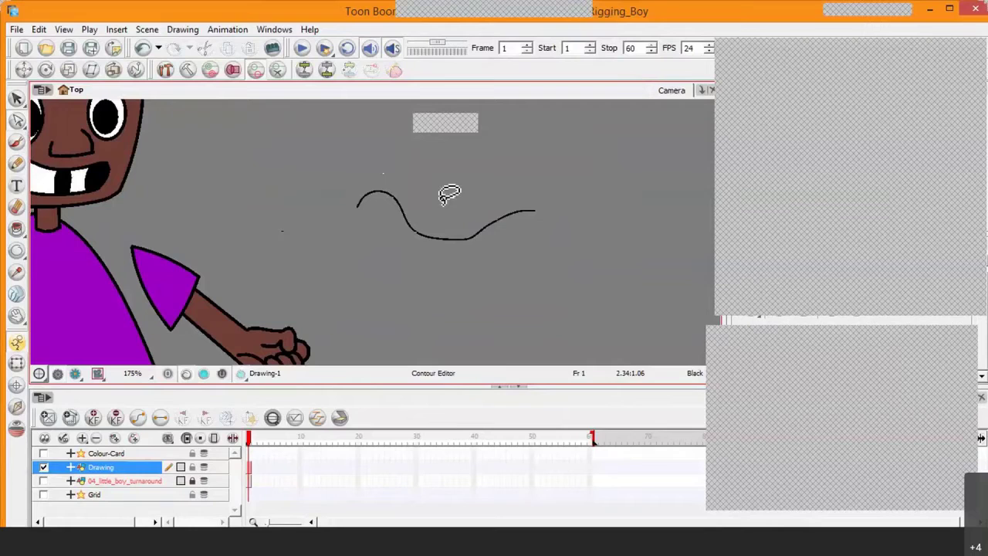
click(395, 219)
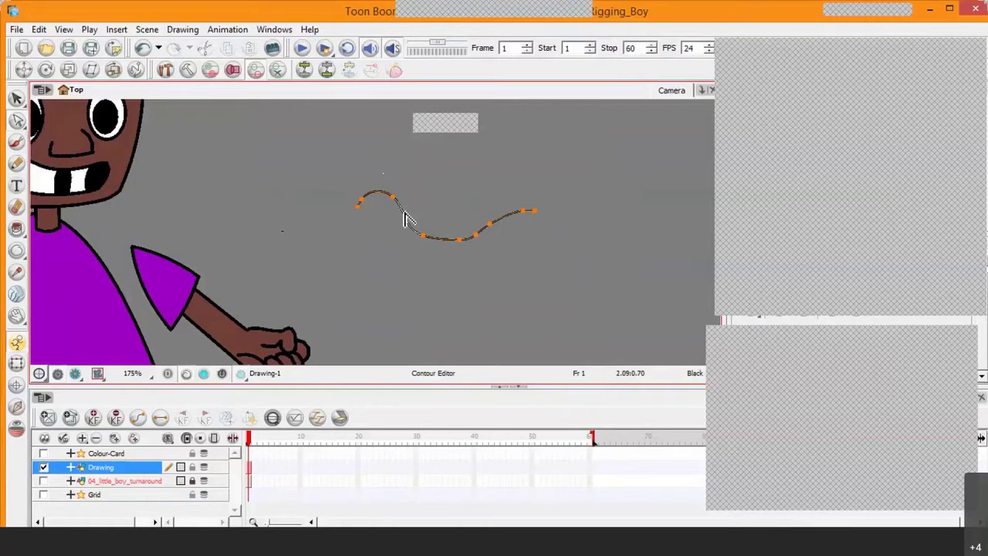
scroll(404, 216, up, 3)
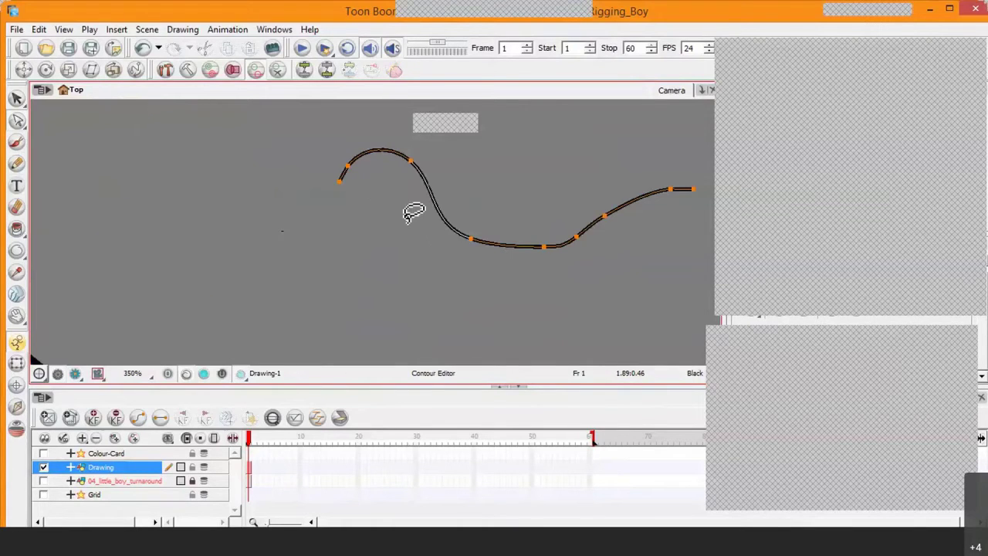
scroll(408, 209, up, 2)
drag(475, 199, 415, 261)
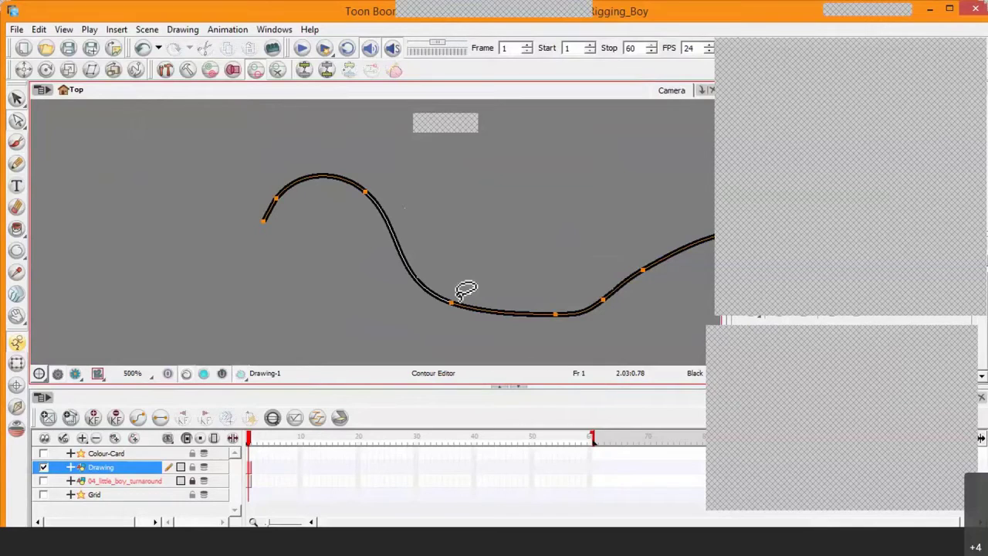
drag(590, 233, 366, 177)
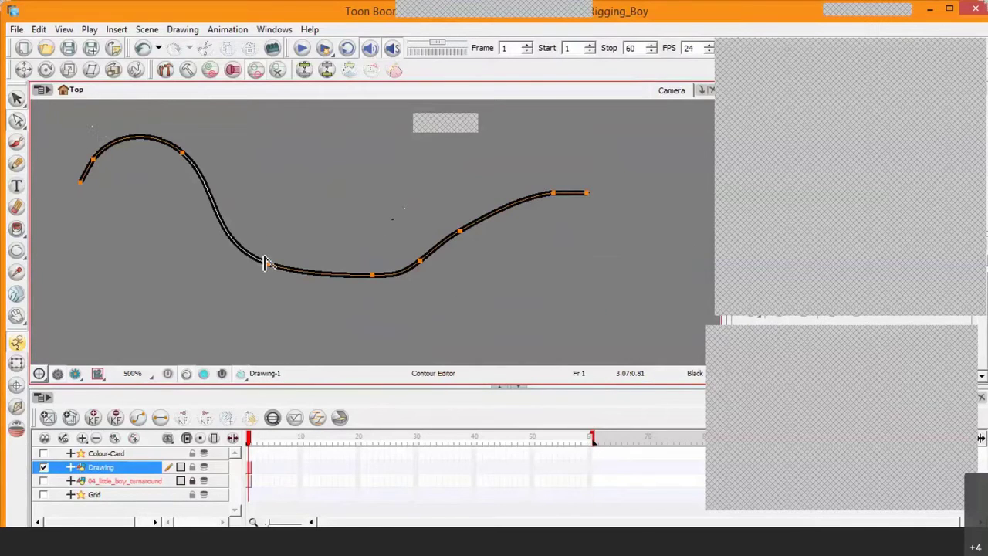
click(91, 159)
drag(182, 154, 193, 136)
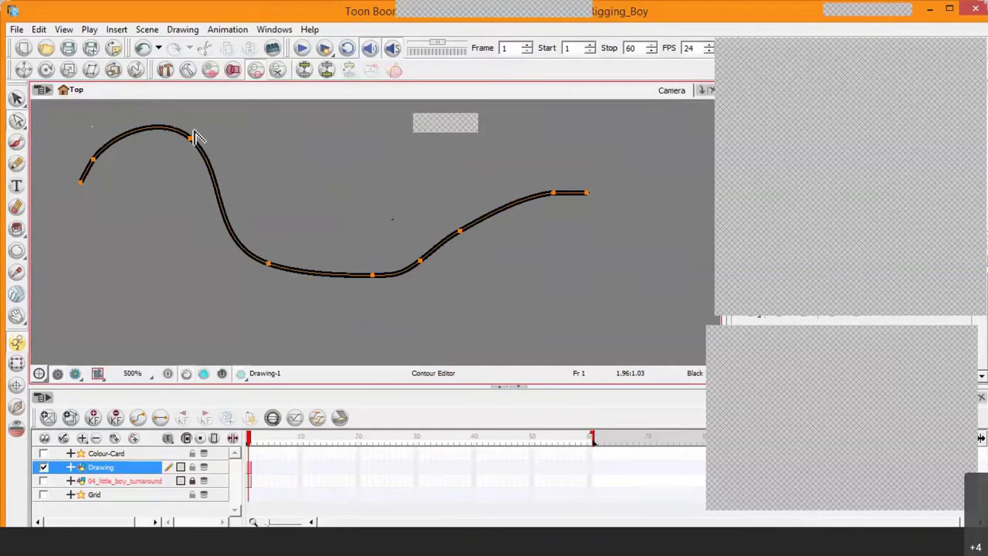
mouse_move(92, 160)
mouse_down()
mouse_move(128, 143)
mouse_move(87, 150)
mouse_up()
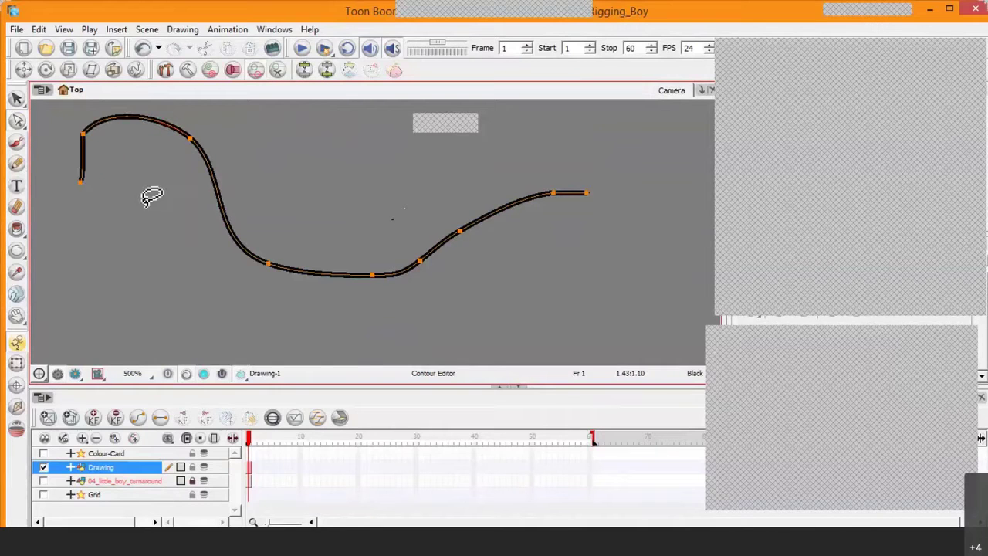
Pull the points and segments along the pencil line's middle and far end to form irregular bends and a second hump.
drag(269, 265, 299, 207)
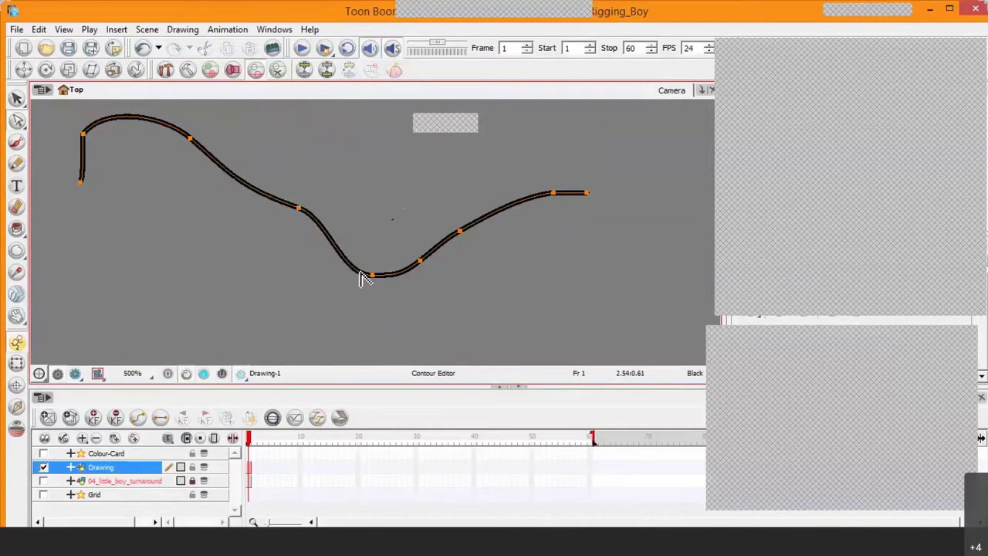
click(302, 209)
drag(330, 218, 231, 289)
mouse_move(372, 278)
mouse_down()
mouse_move(402, 287)
mouse_move(400, 361)
mouse_move(390, 307)
mouse_move(330, 320)
mouse_move(371, 323)
mouse_move(362, 196)
mouse_move(378, 254)
mouse_move(388, 179)
mouse_move(351, 336)
mouse_move(410, 322)
mouse_up()
click(420, 262)
drag(408, 278, 392, 245)
drag(458, 239, 462, 164)
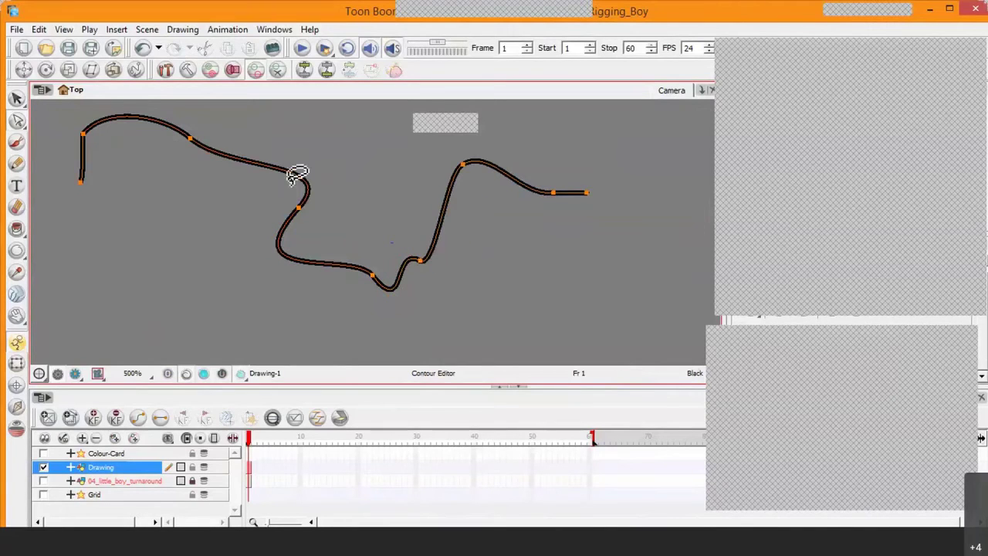
key(2)
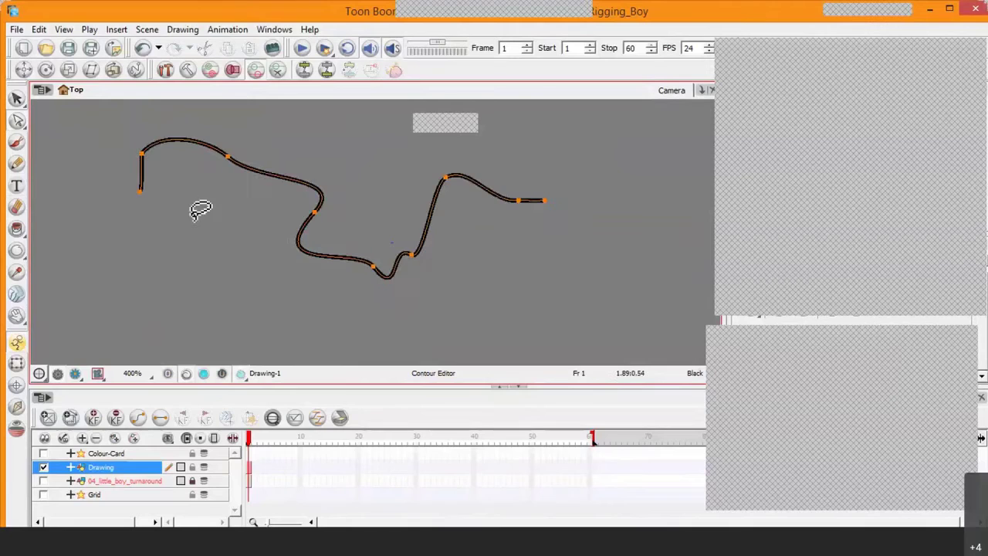
key(2)
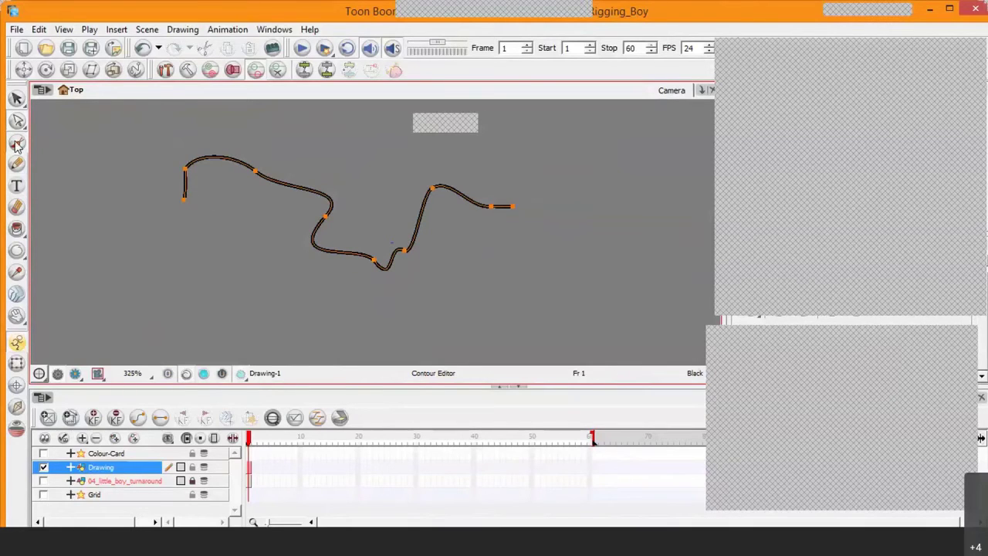
click(17, 144)
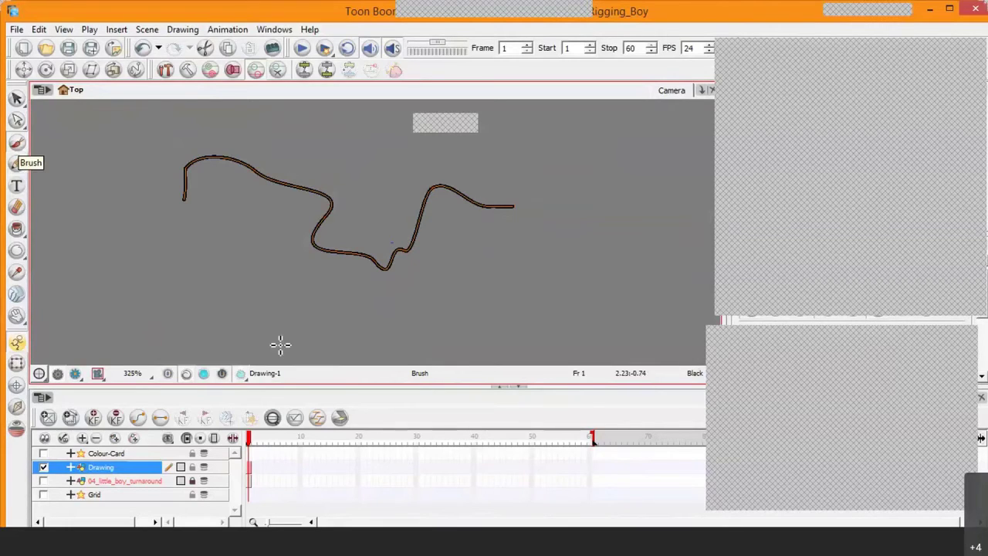
mouse_move(201, 314)
mouse_down()
mouse_move(225, 300)
mouse_move(339, 345)
mouse_up()
drag(408, 353, 434, 338)
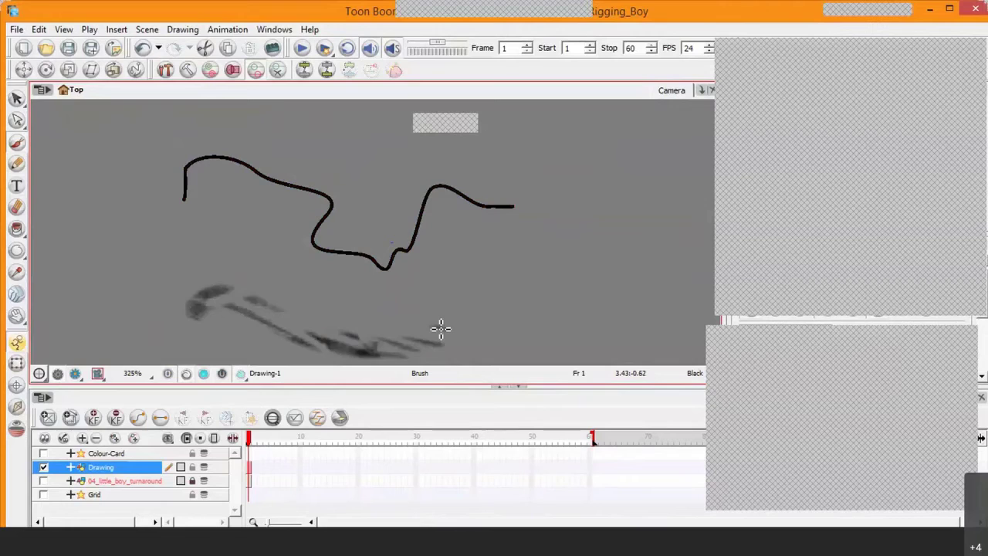
key(ctrl+z)
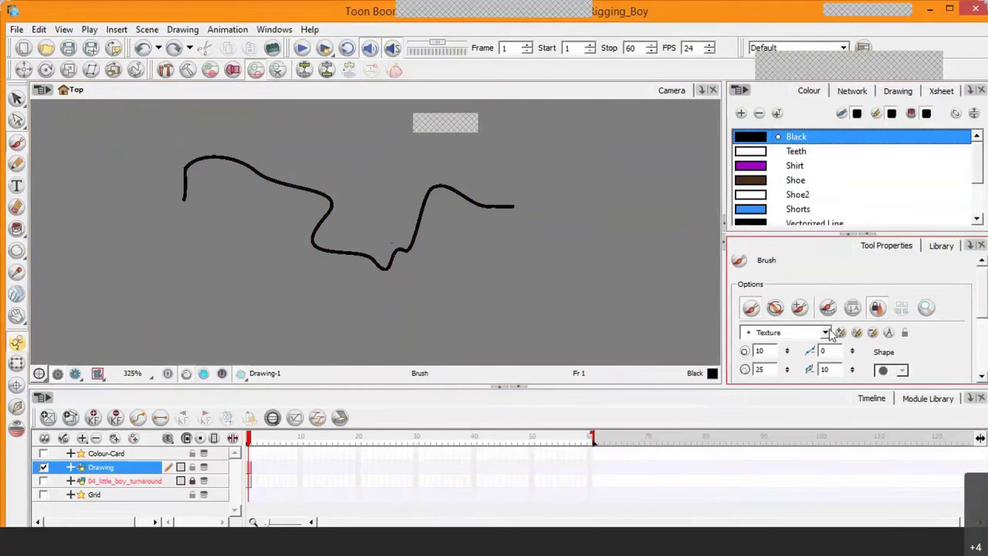
Paint a thick black wavy stroke below the pencil line using the Brush 1 preset.
click(825, 333)
click(794, 349)
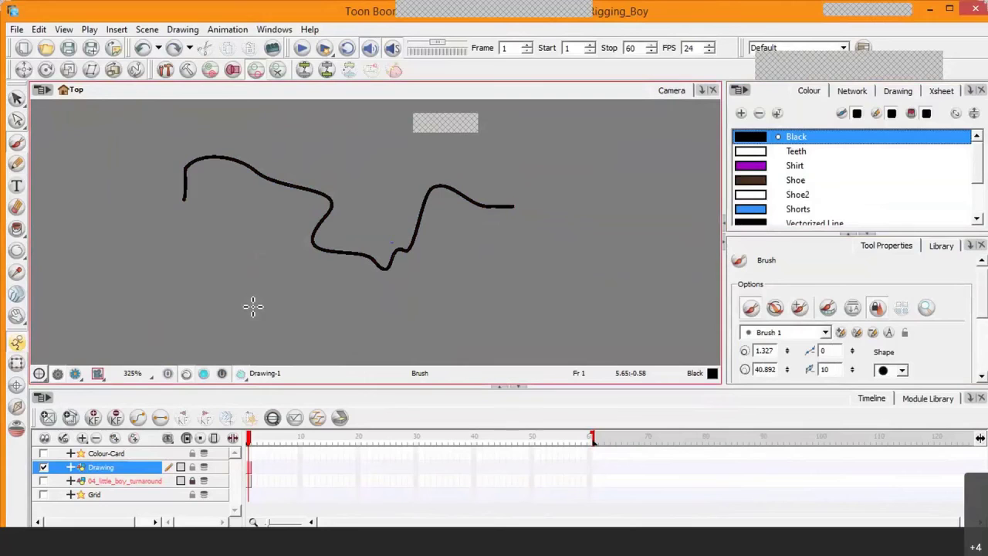
mouse_move(202, 316)
mouse_down()
mouse_move(271, 337)
mouse_move(538, 340)
mouse_move(551, 328)
mouse_up()
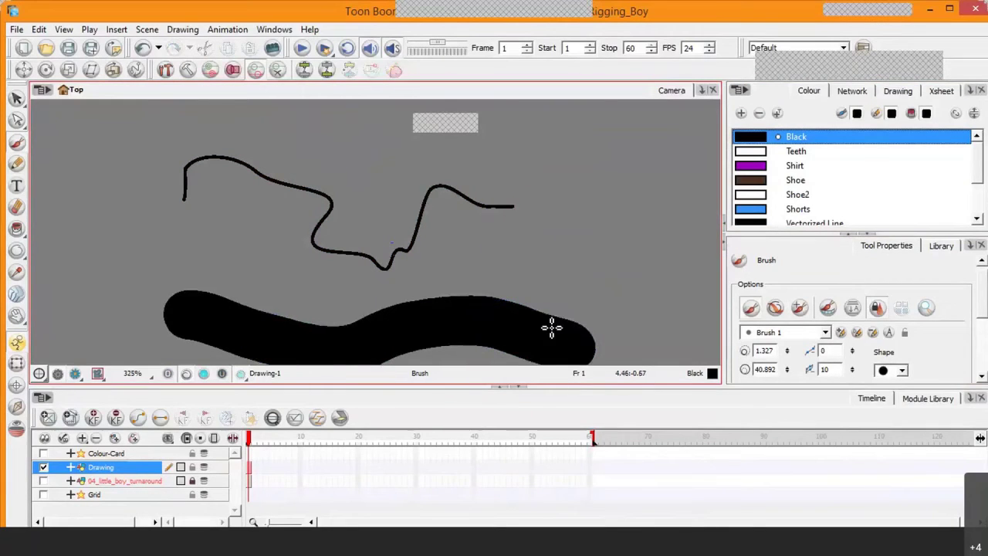
Compare the contour points of the thick brush stroke with those of the pencil line using the Contour Editor.
drag(415, 293, 440, 230)
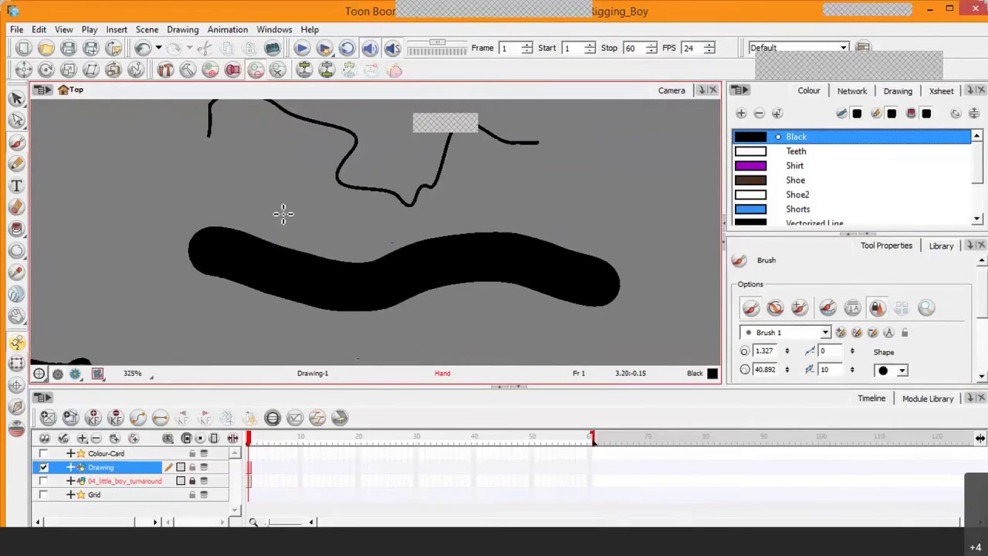
key(space)
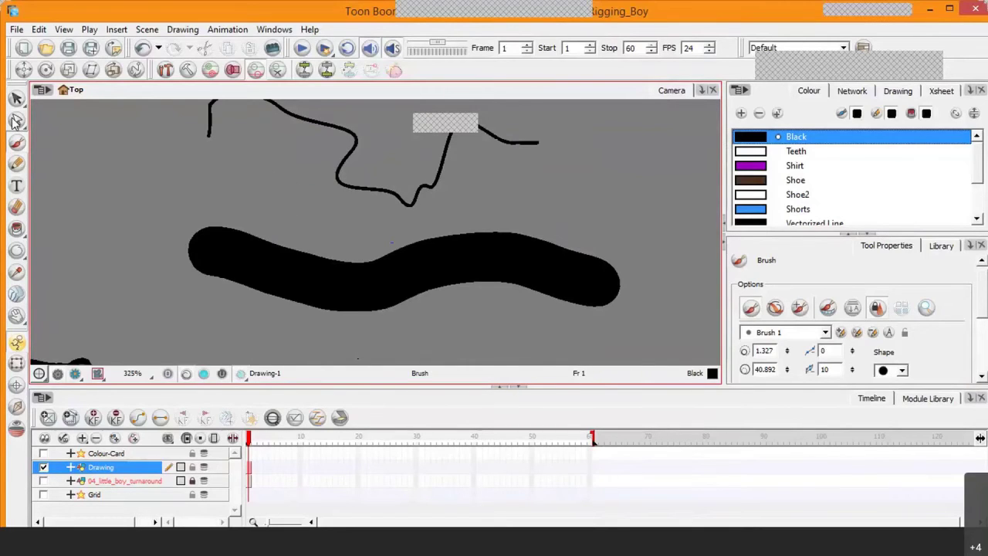
click(17, 120)
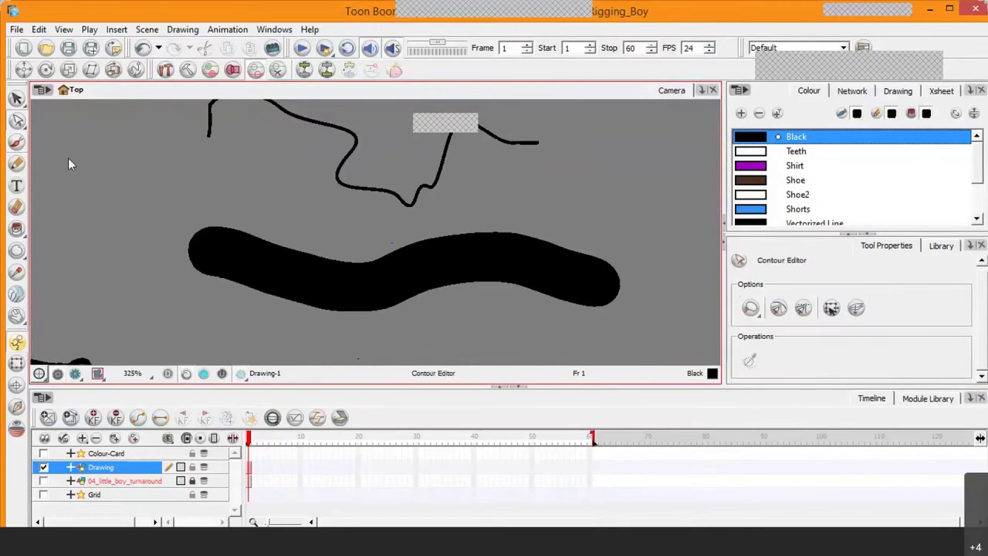
click(318, 267)
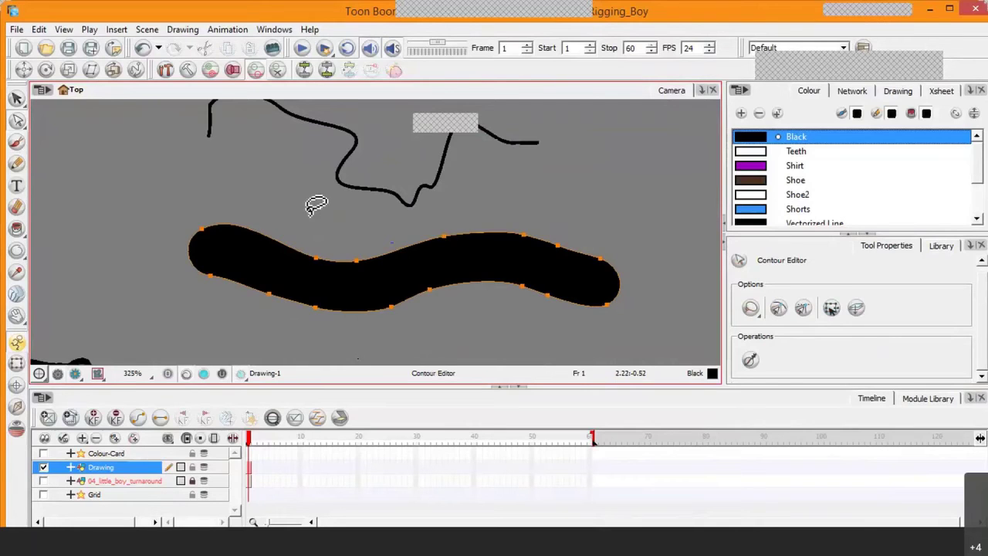
click(332, 129)
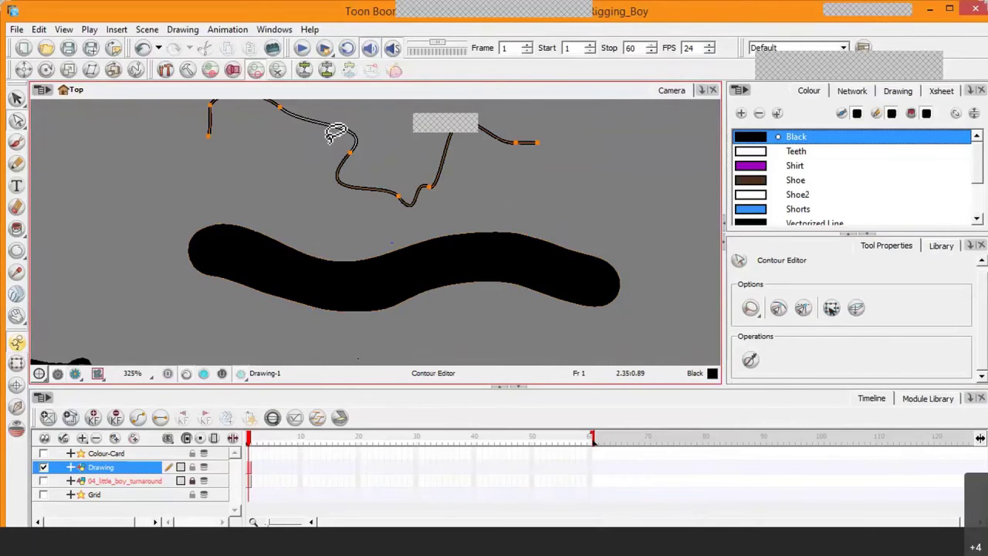
key(space)
drag(353, 145, 360, 210)
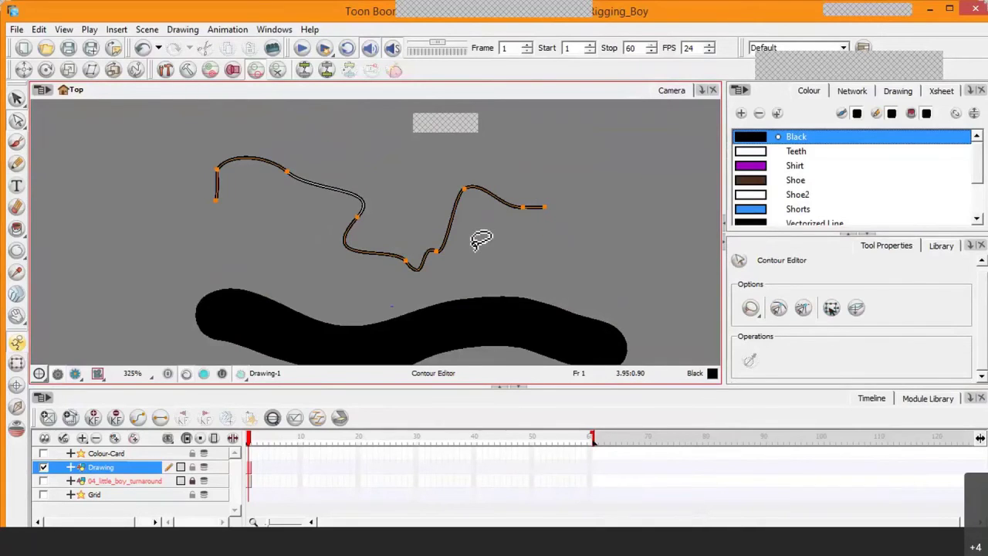
key(space)
drag(469, 227, 473, 173)
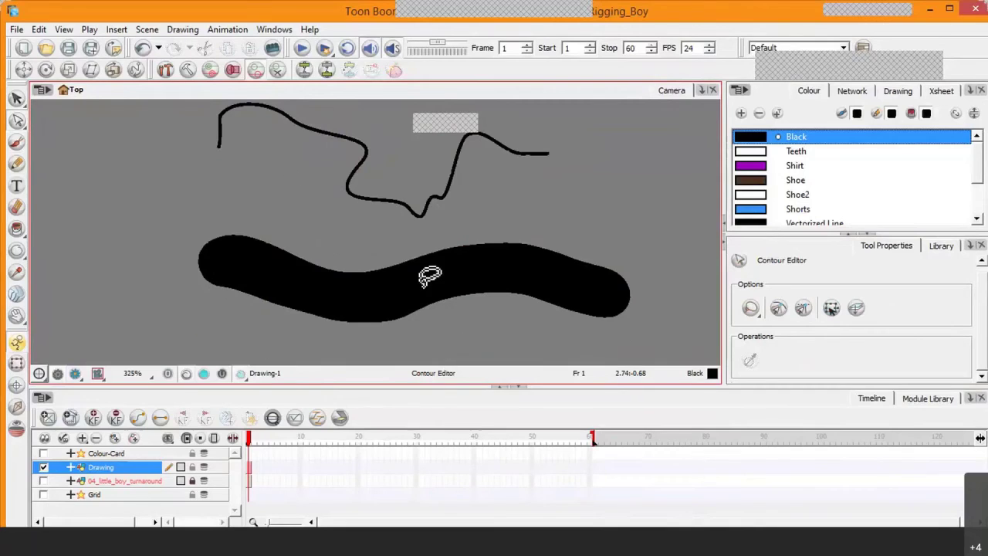
Bend the left part of the thick brush stroke upward by moving one upper and one lower contour point.
click(430, 271)
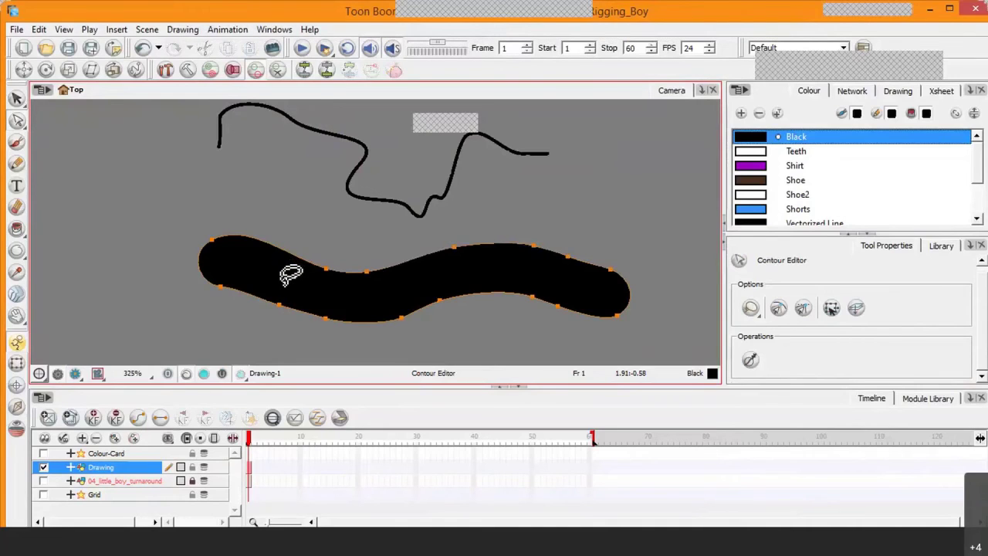
click(325, 269)
drag(325, 269, 310, 203)
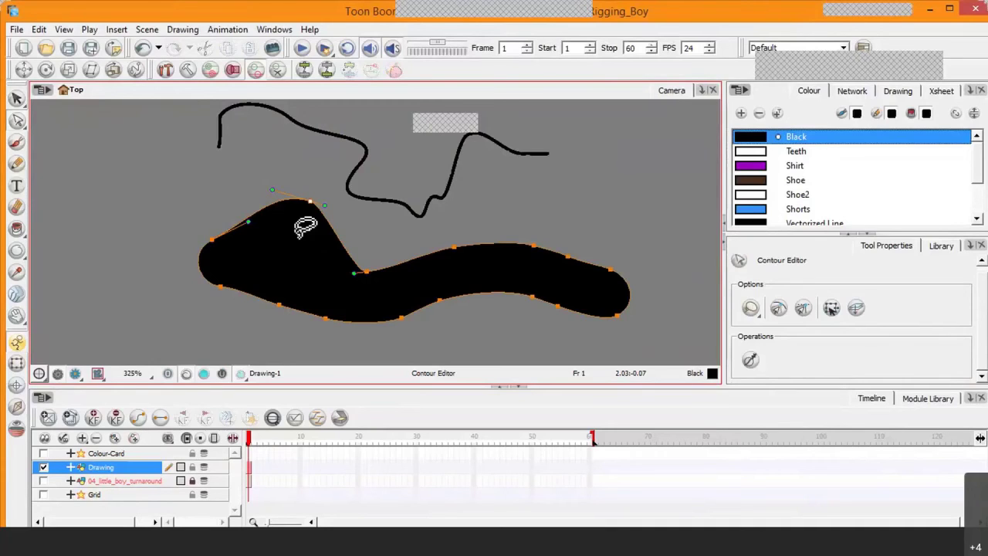
click(280, 305)
drag(280, 306, 289, 251)
Thin the middle of the thick brush stroke by moving its lower contour points up toward the upper edge.
click(352, 305)
key(Delete)
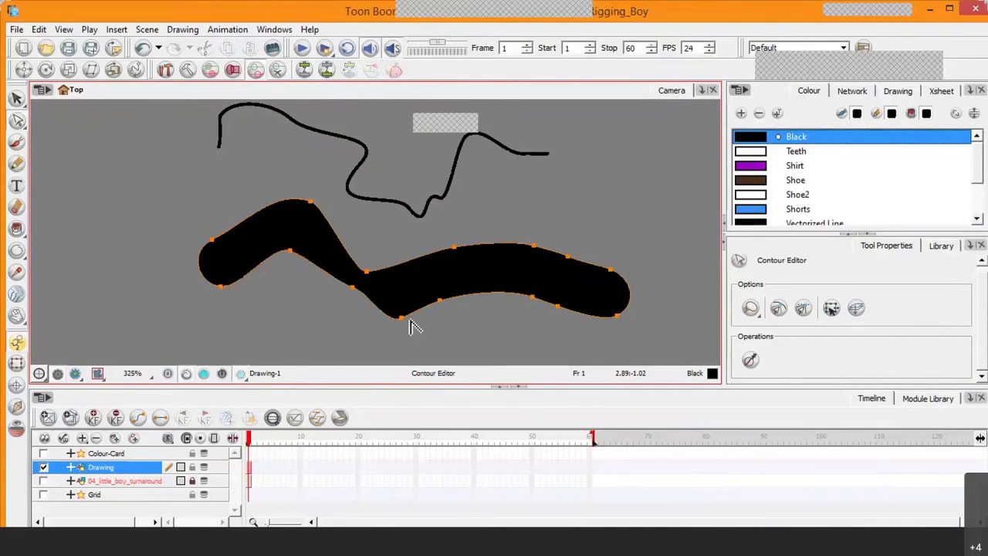
drag(400, 318, 404, 274)
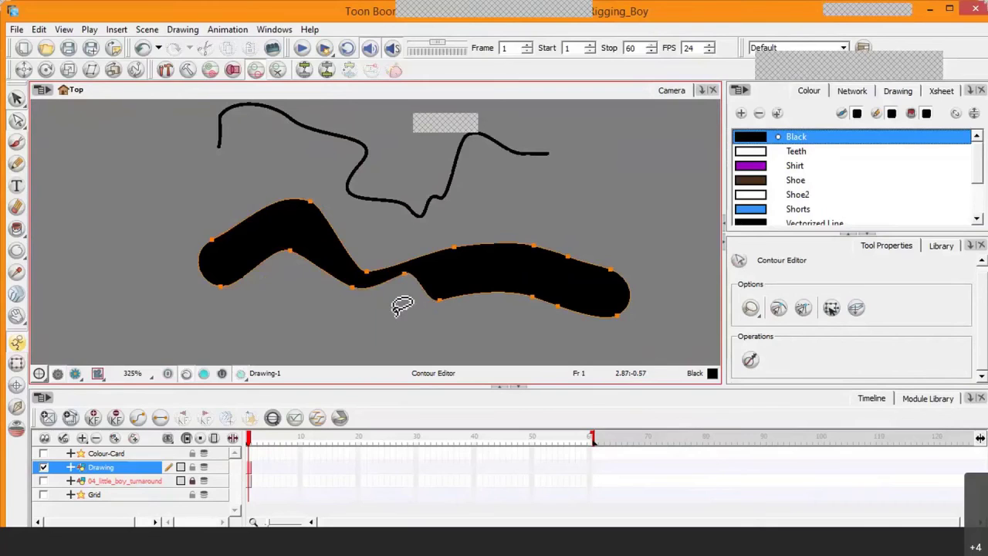
click(434, 299)
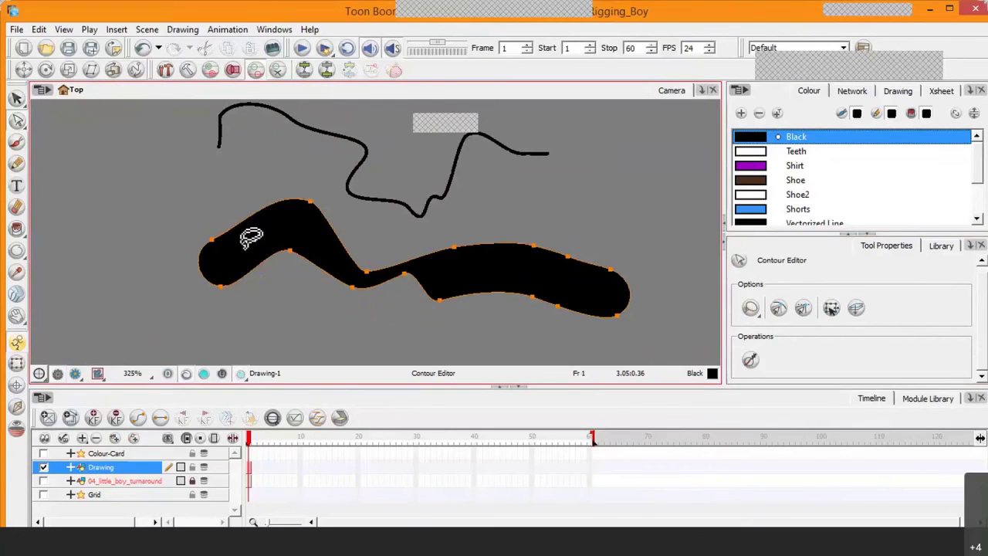
click(16, 143)
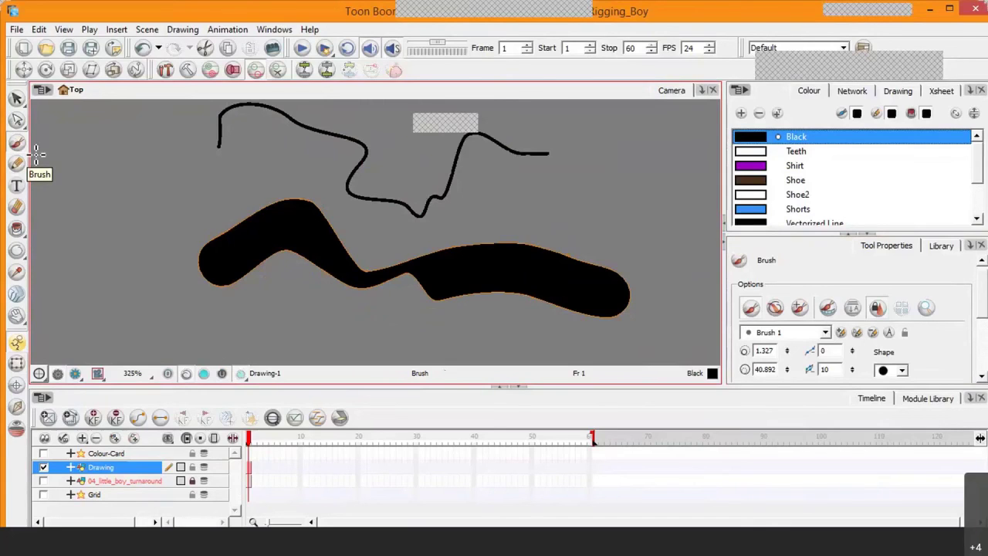
click(825, 333)
click(825, 337)
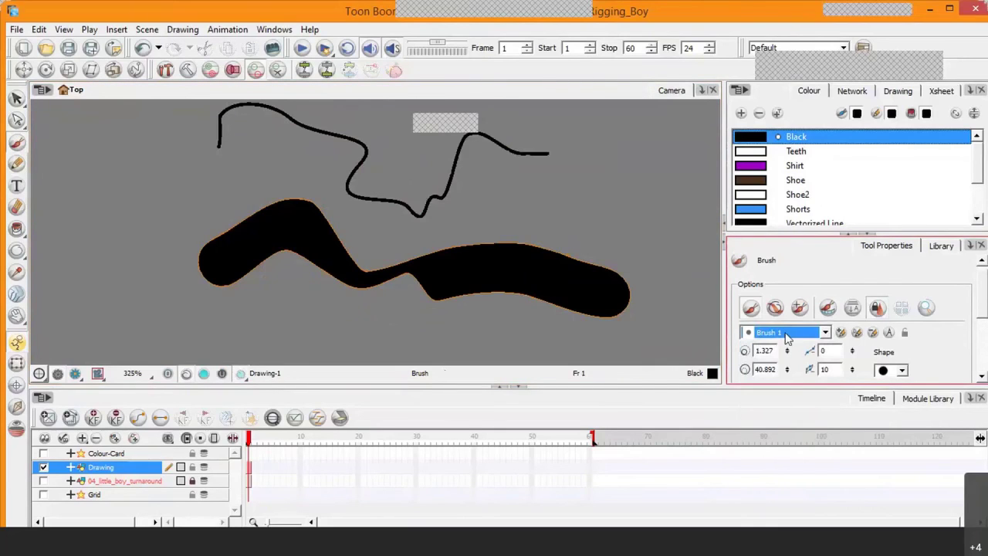
Draw a short wavy line with the Pencil tool left of the thick stroke and reshape its curves with the Contour Editor.
click(17, 164)
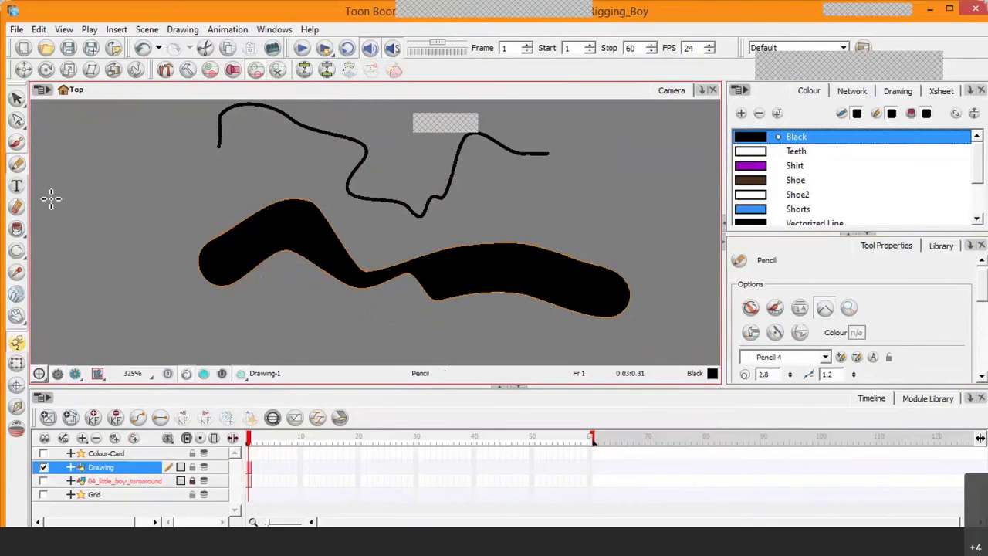
drag(62, 226, 180, 188)
key(alt+q)
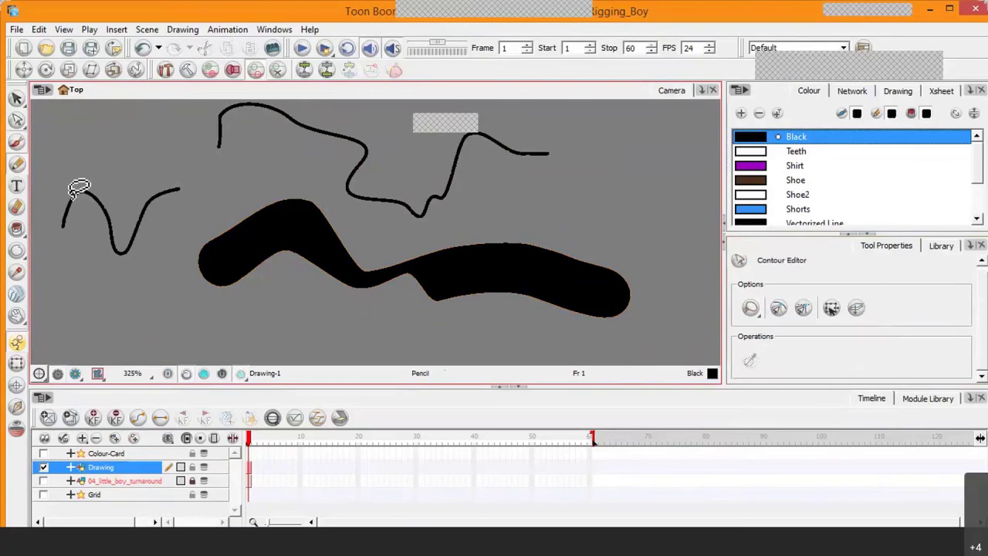
click(83, 195)
mouse_move(83, 199)
mouse_down()
mouse_move(82, 221)
mouse_move(151, 231)
mouse_up()
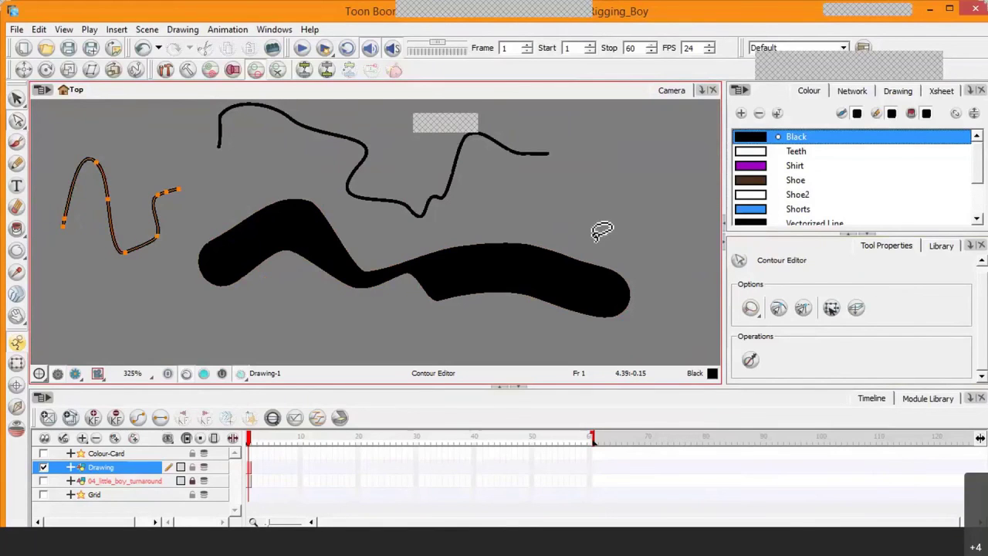
Switch to the Brush tool.
click(17, 163)
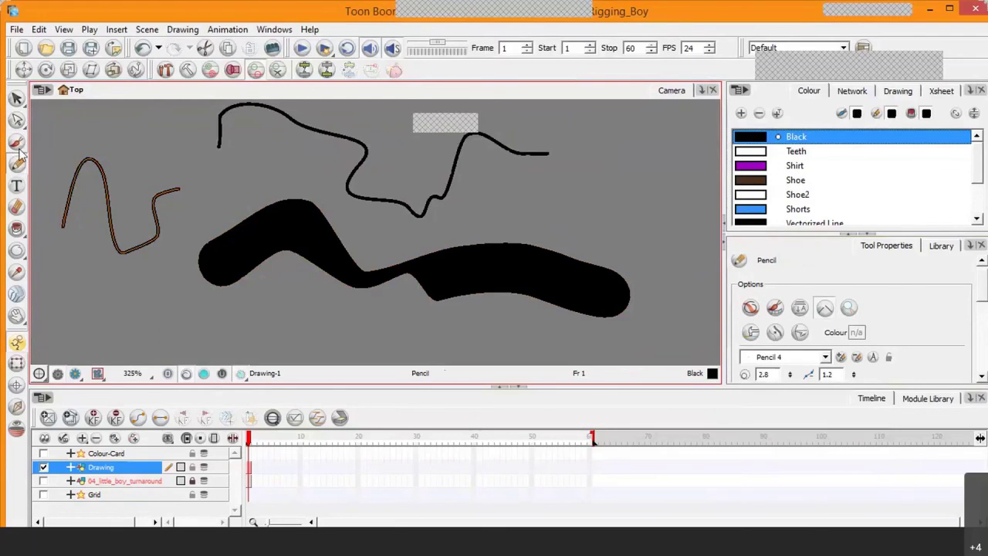
click(20, 152)
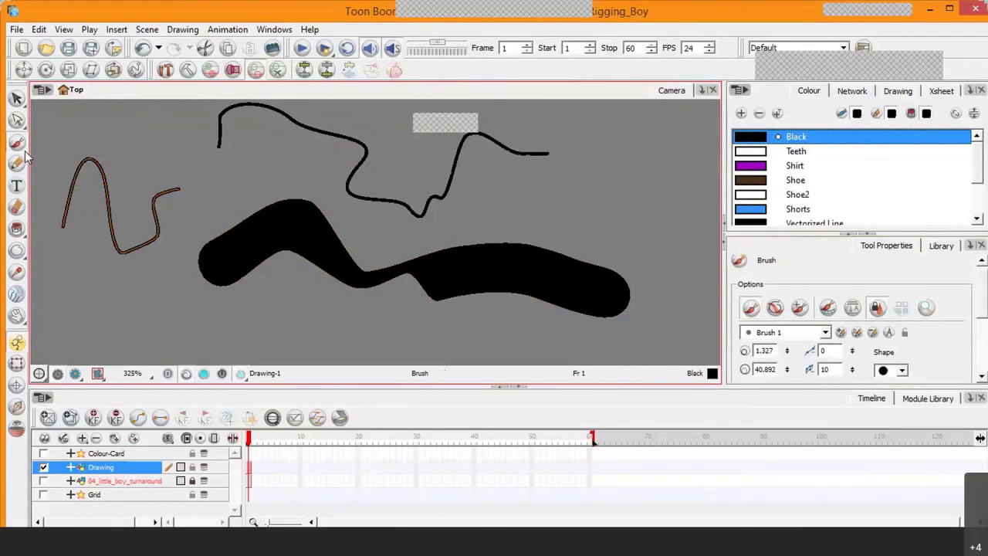